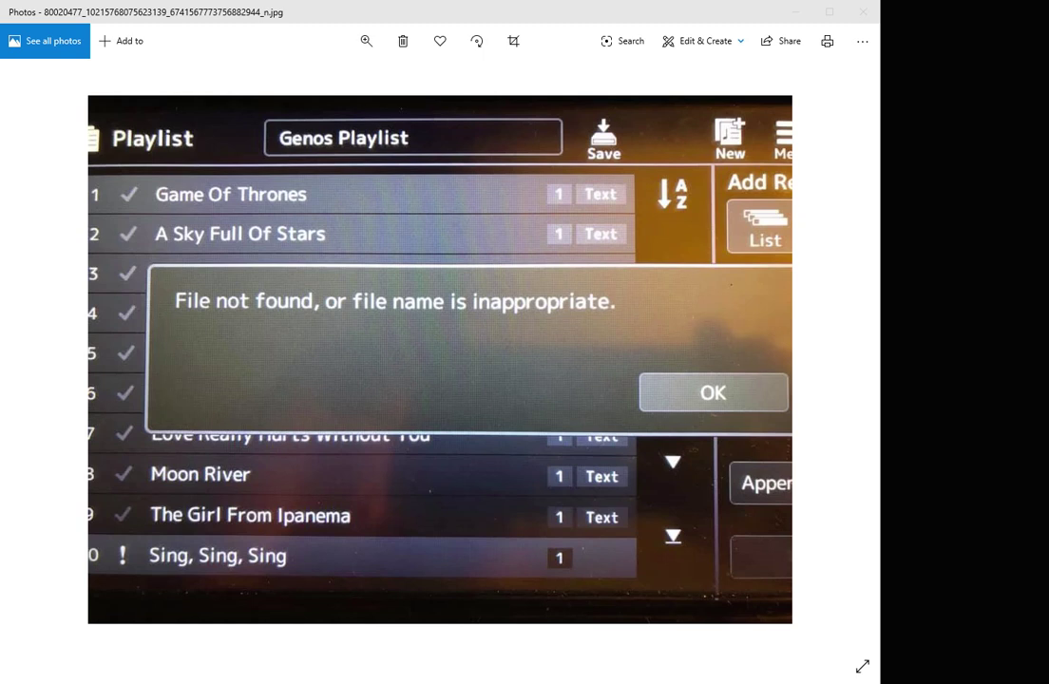
Step: Look up Genos Playlist Entertainer.tsv in the flash drive's PlaylistForGenos/Entertainer folder, sorting the files by type in descending order
mouse_move(296, 683)
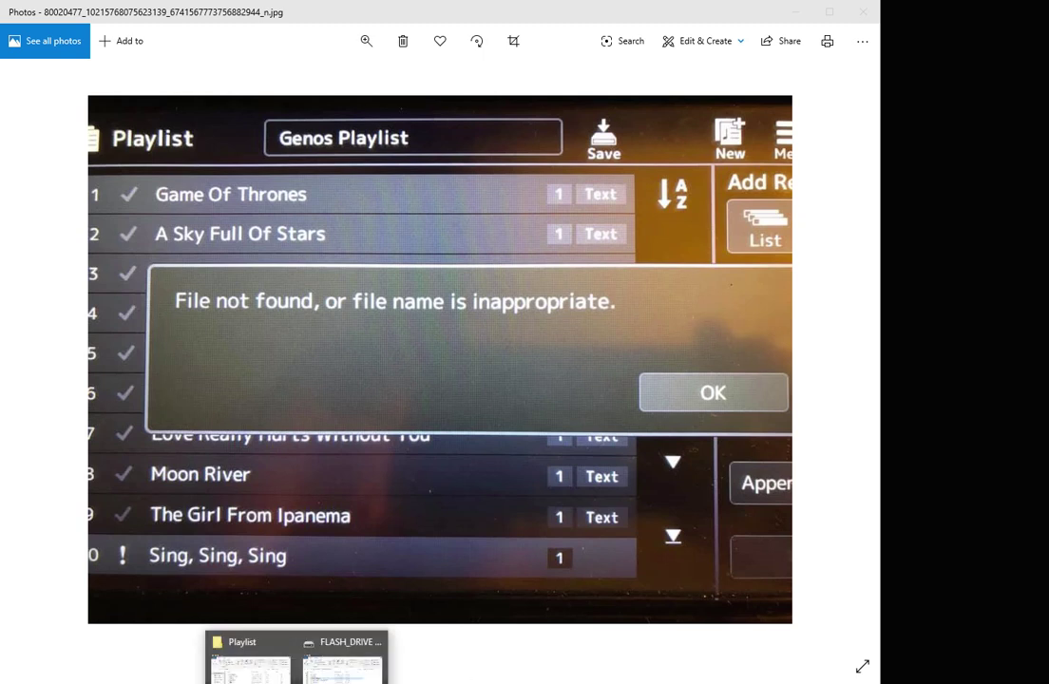
click(344, 667)
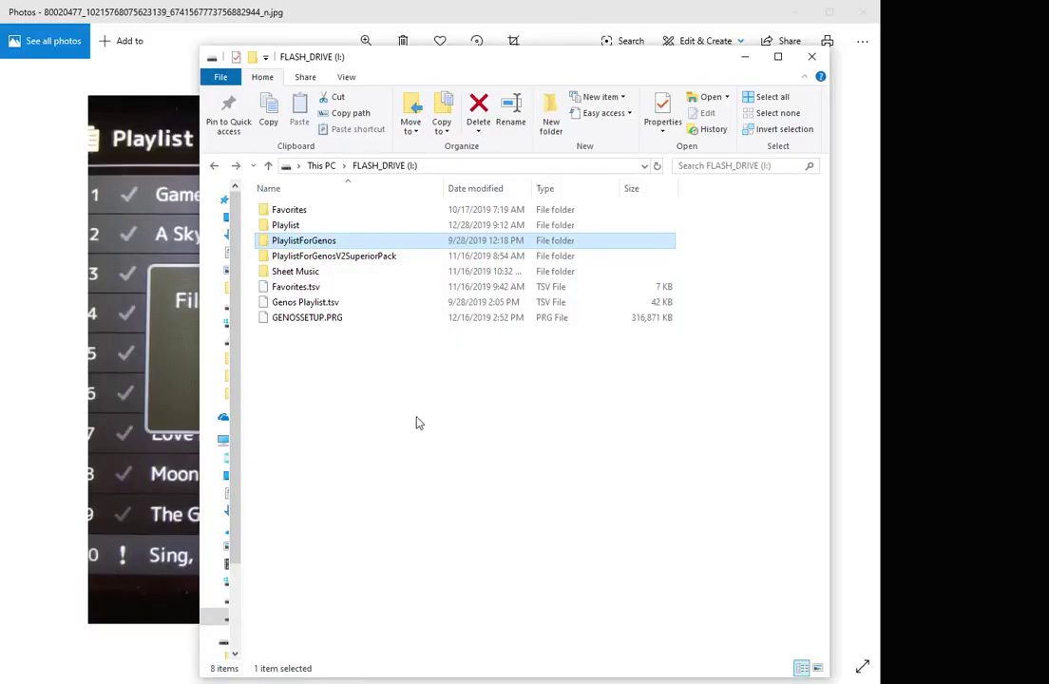
double_click(368, 246)
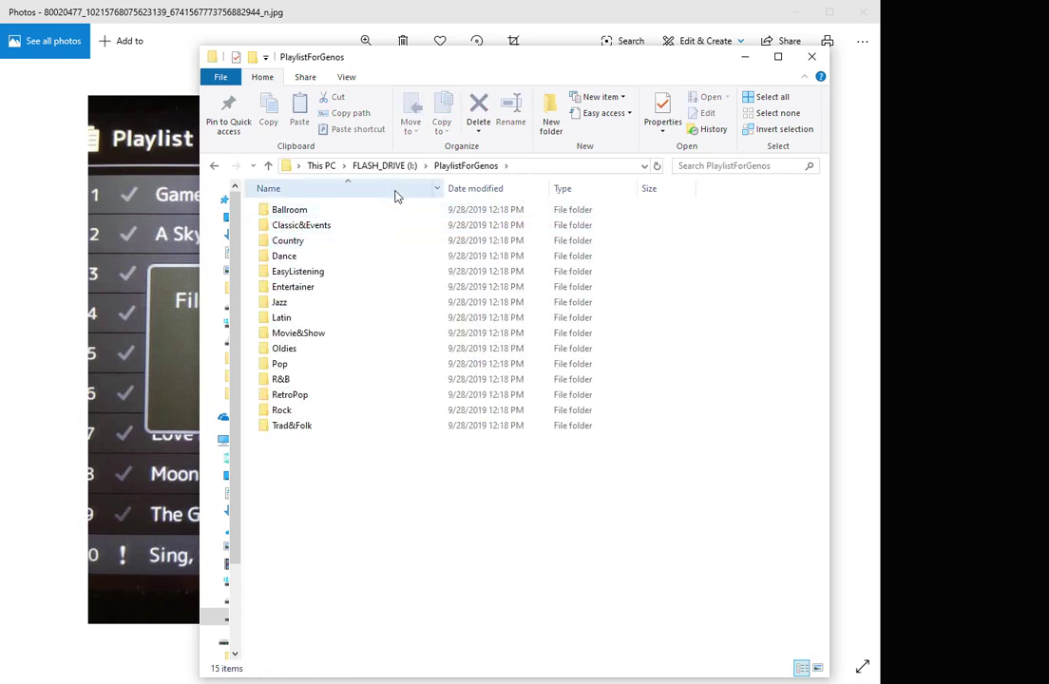
click(319, 290)
double_click(314, 290)
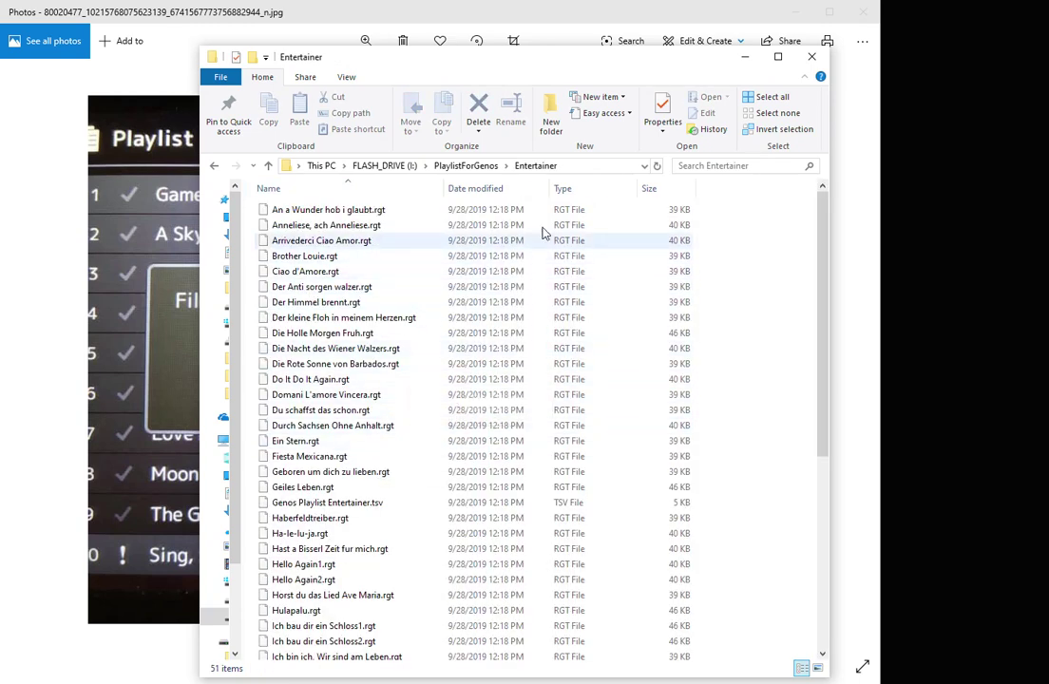
click(575, 190)
click(575, 189)
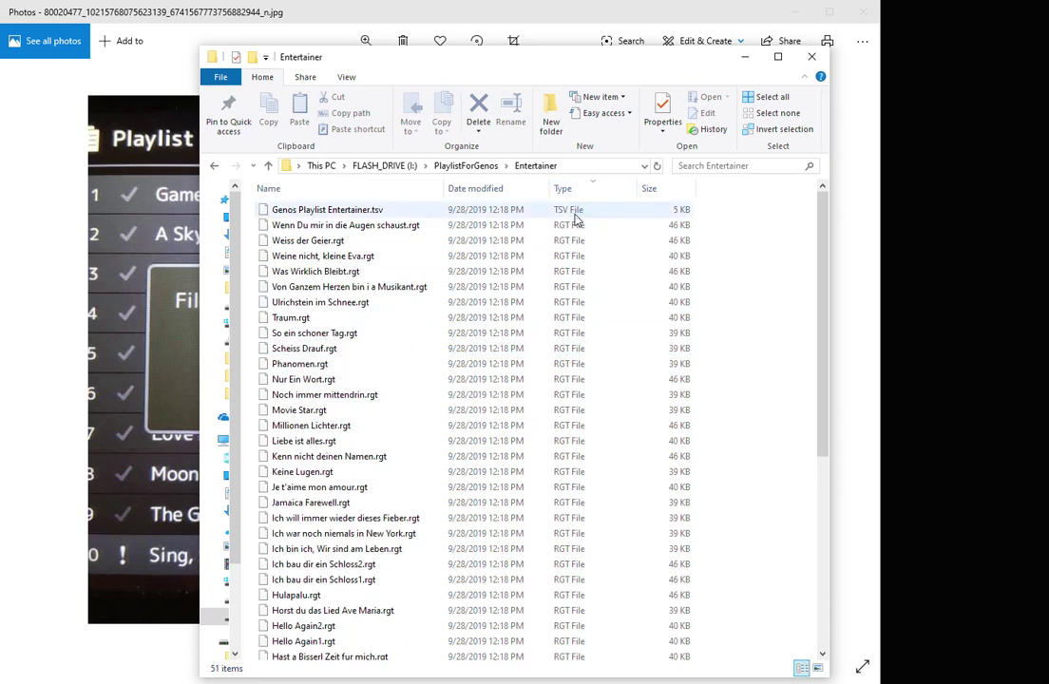
click(368, 210)
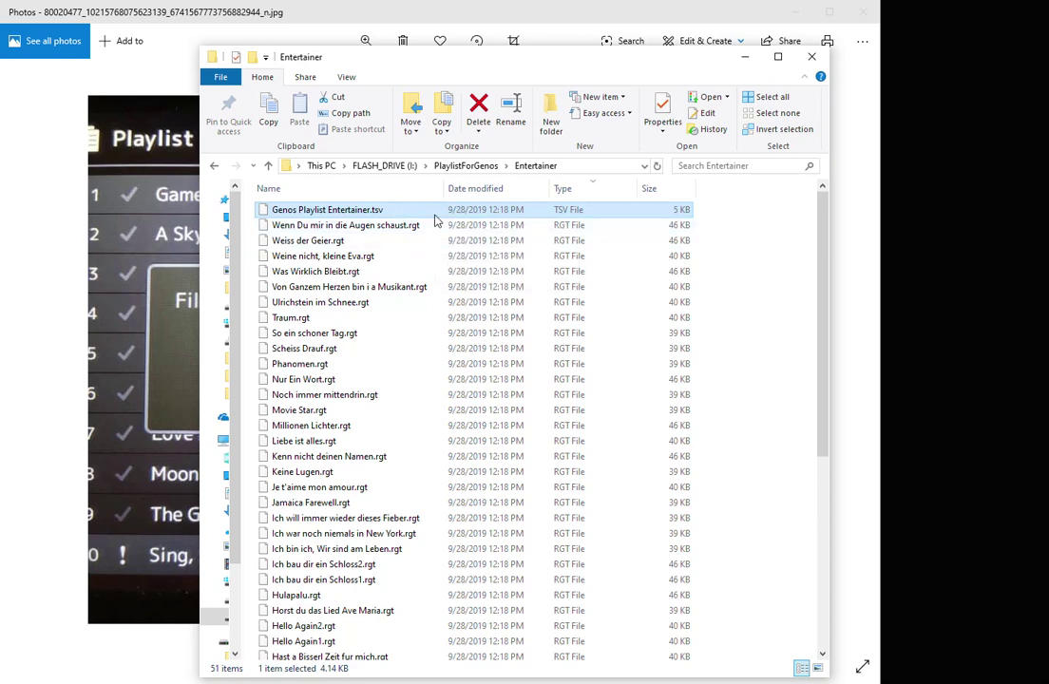
click(747, 58)
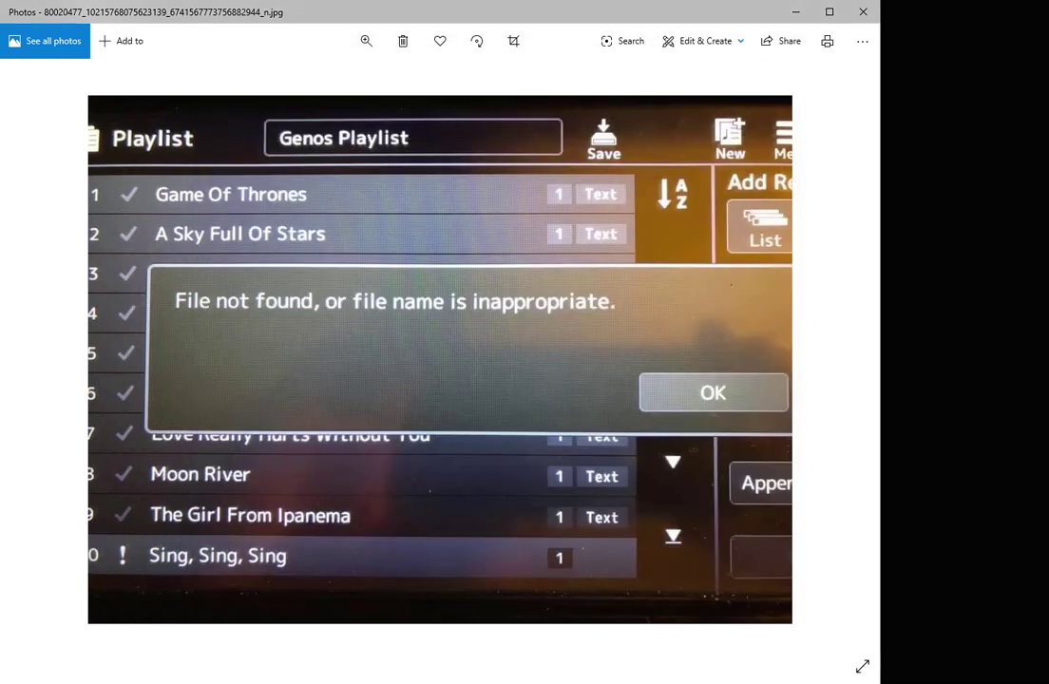
Step: Switch to the Playlist folder and review its TSV files, including Trad&Folk.tsv, Favorites.tsv and Genos Playlist Country.tsv
click(247, 660)
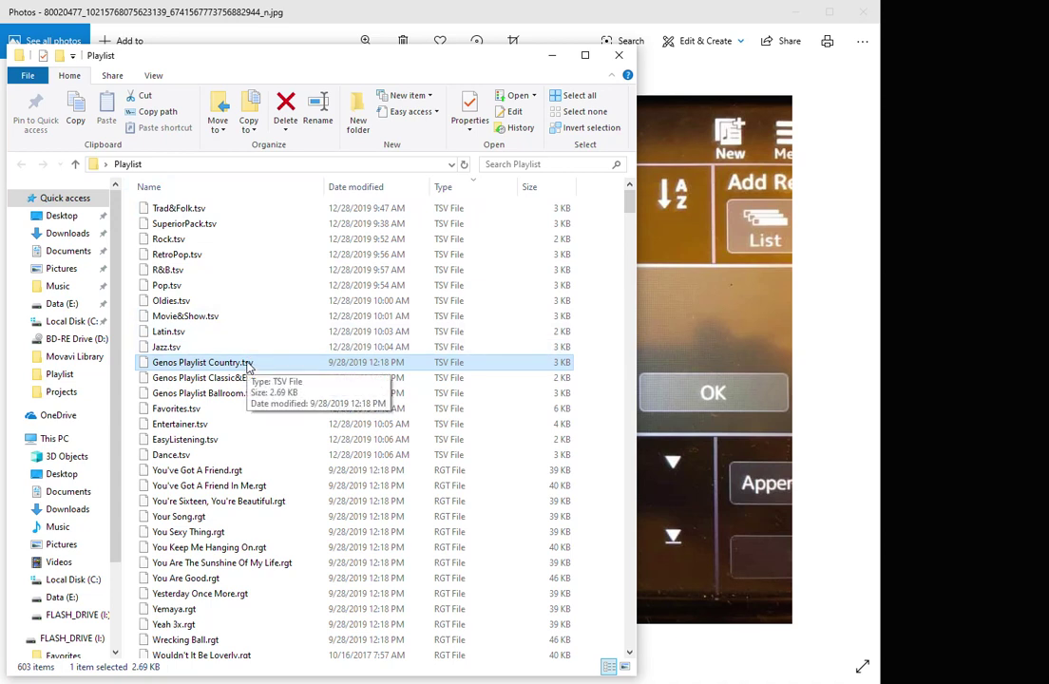
click(241, 209)
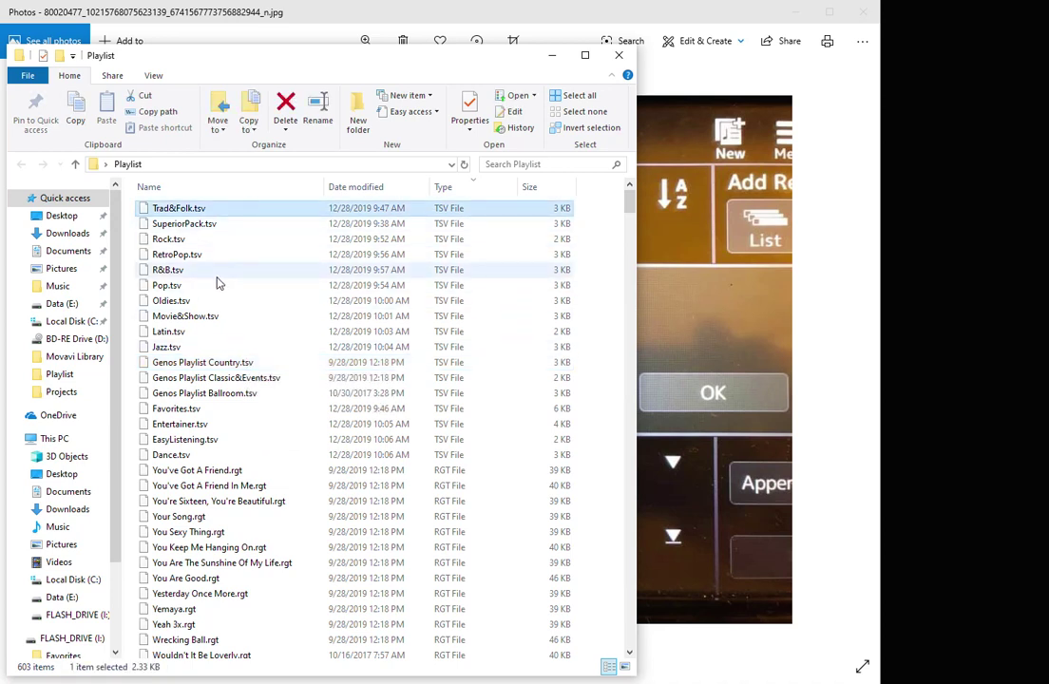
click(199, 408)
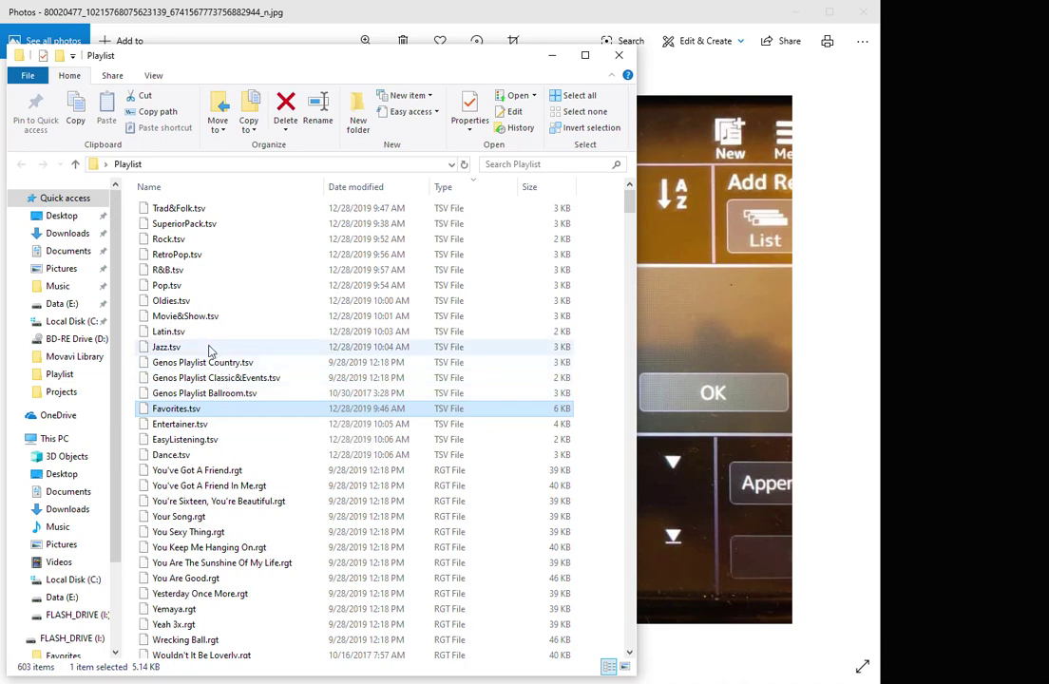
click(212, 365)
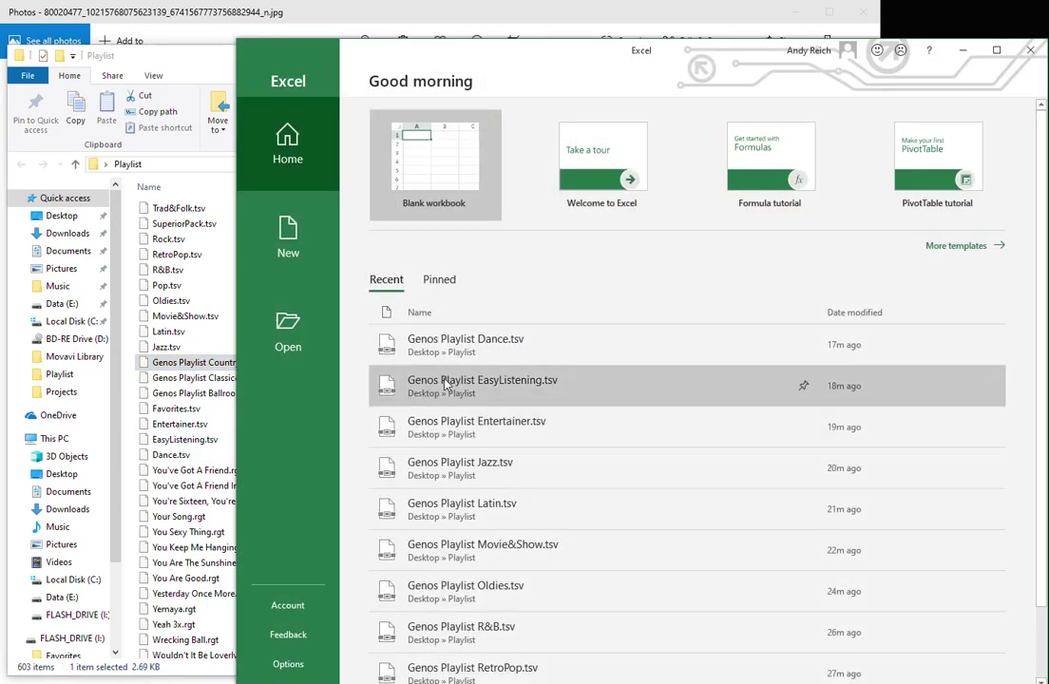
Step: In Excel, browse for a file to open in the desktop's Playlist folder, with all file types shown
click(298, 336)
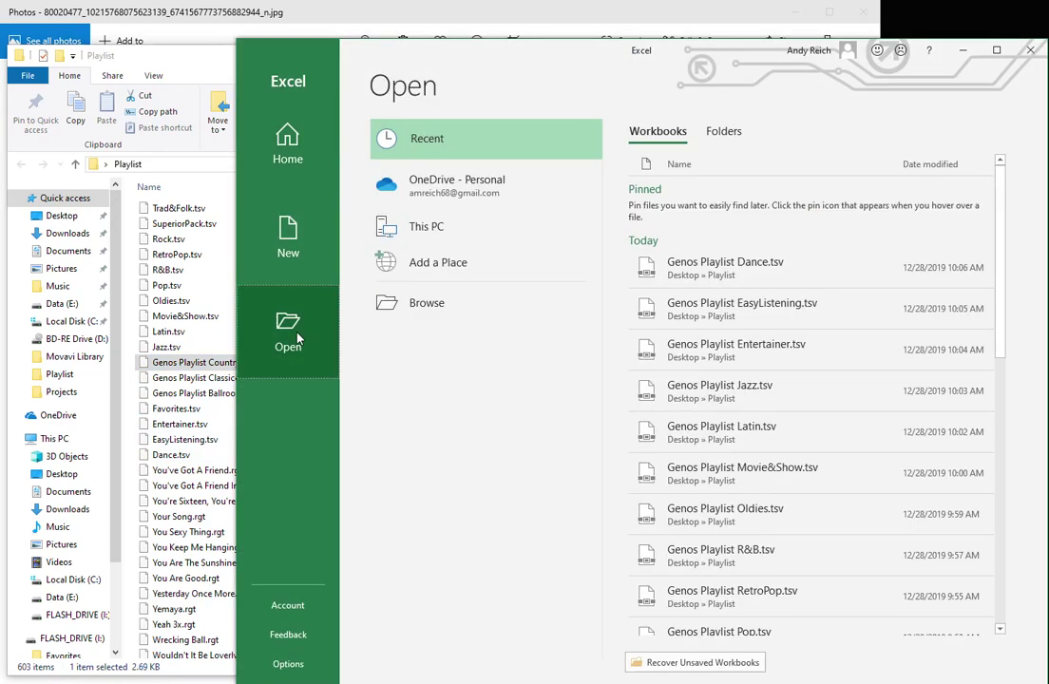
click(414, 318)
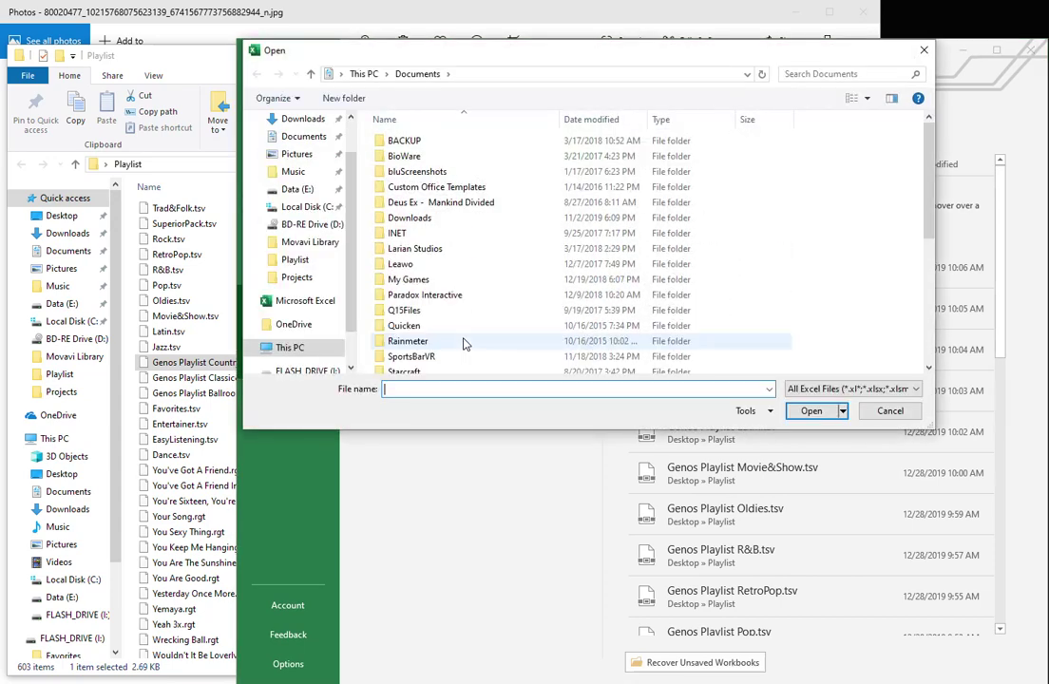
click(841, 389)
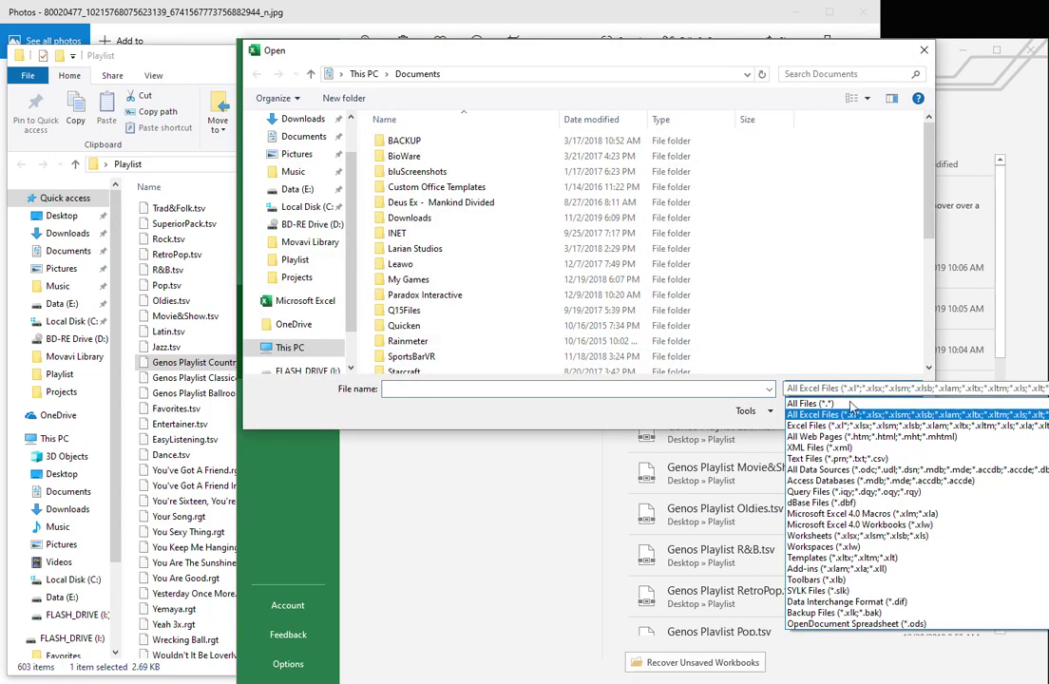
click(746, 401)
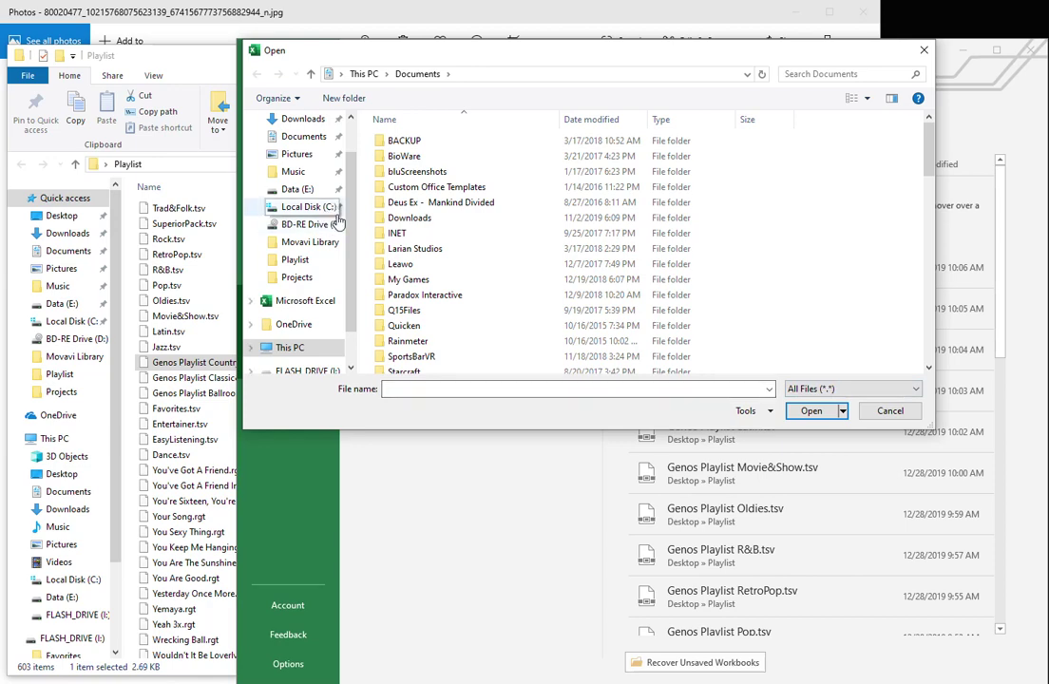
click(296, 260)
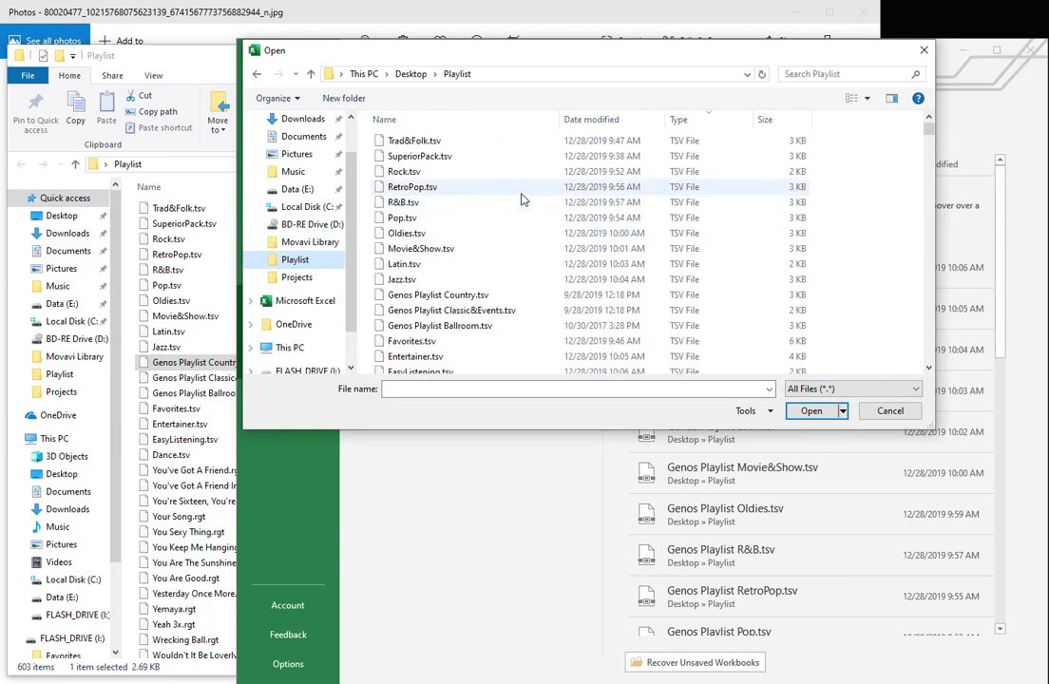
Step: Open Genos Playlist Country.tsv and import it as delimited text
click(470, 297)
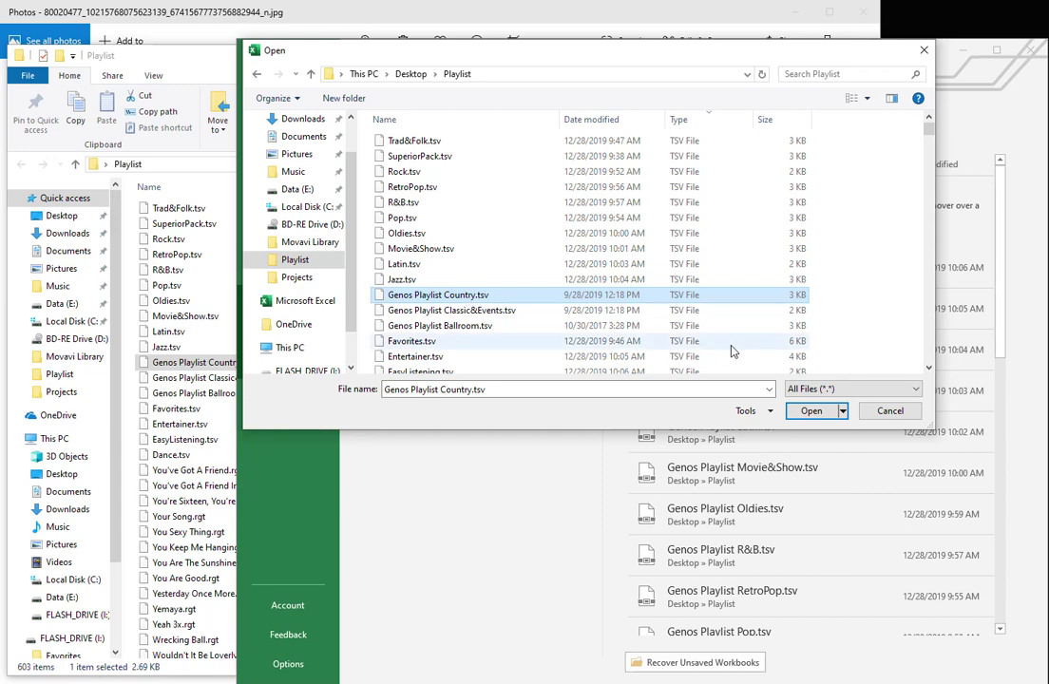
click(810, 410)
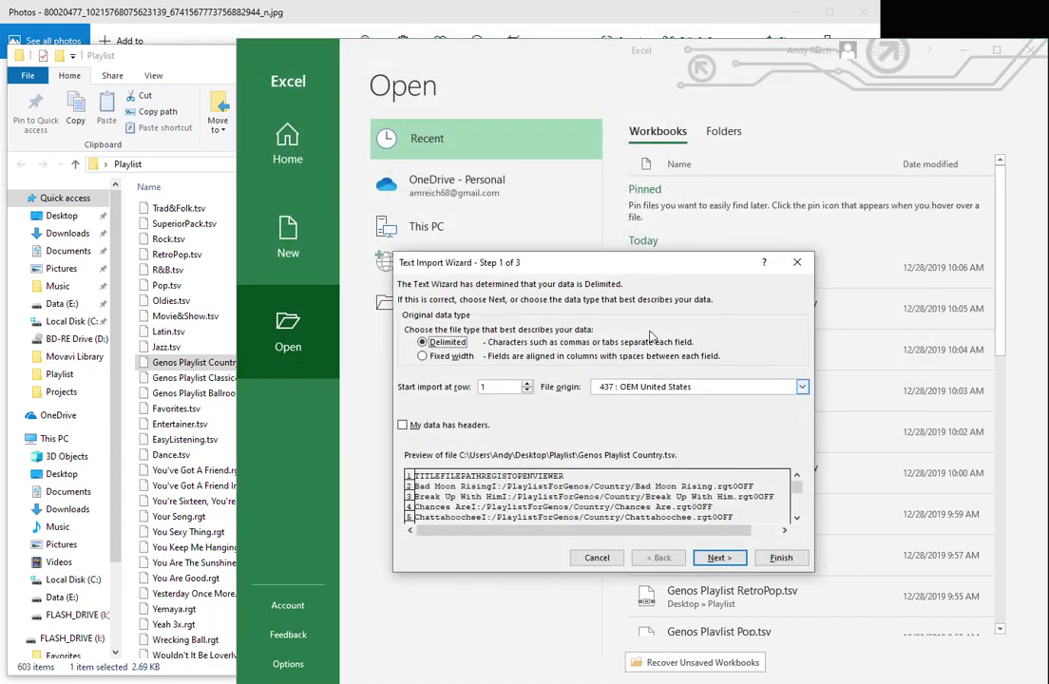
click(441, 344)
click(780, 558)
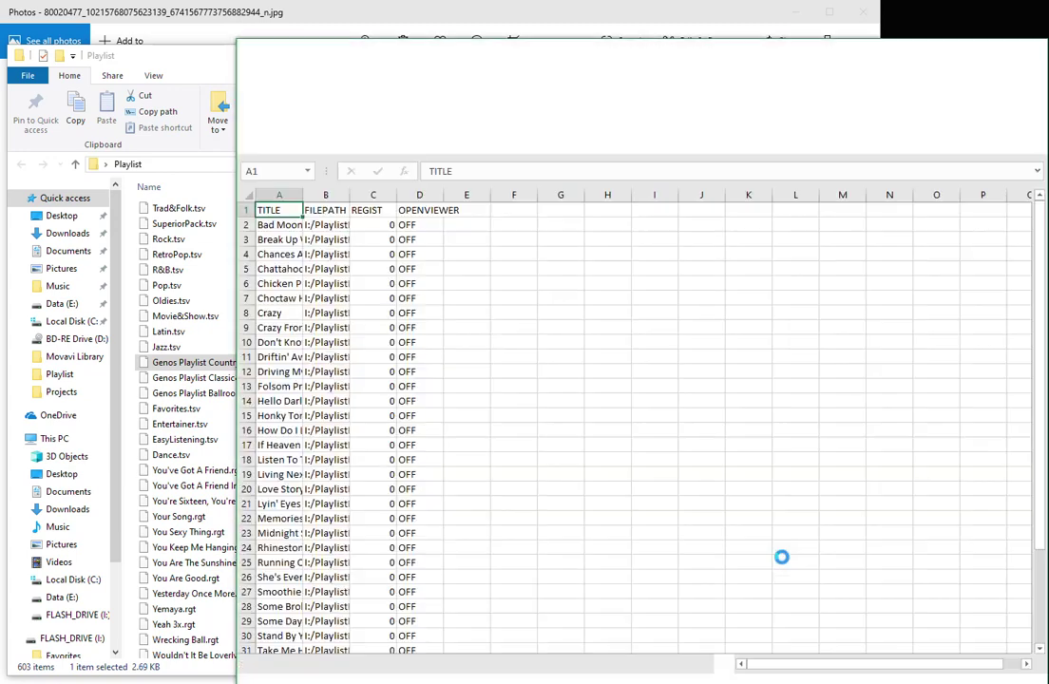
Step: Widen the TITLE and FILEPATH columns to fit their contents
drag(305, 195, 305, 195)
double_click(305, 194)
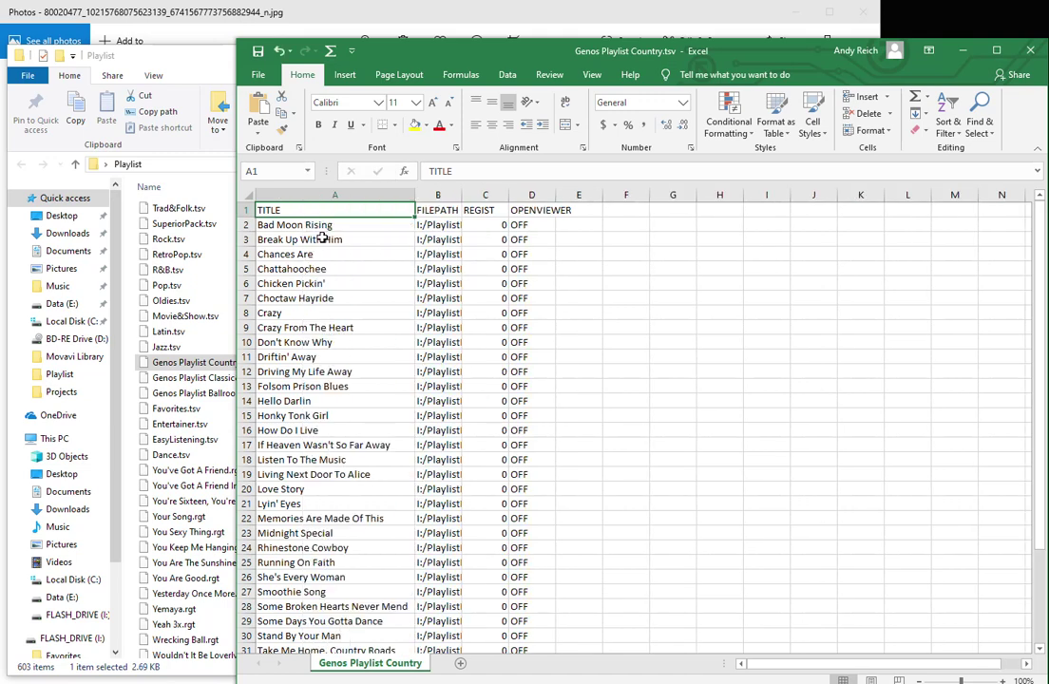
click(329, 226)
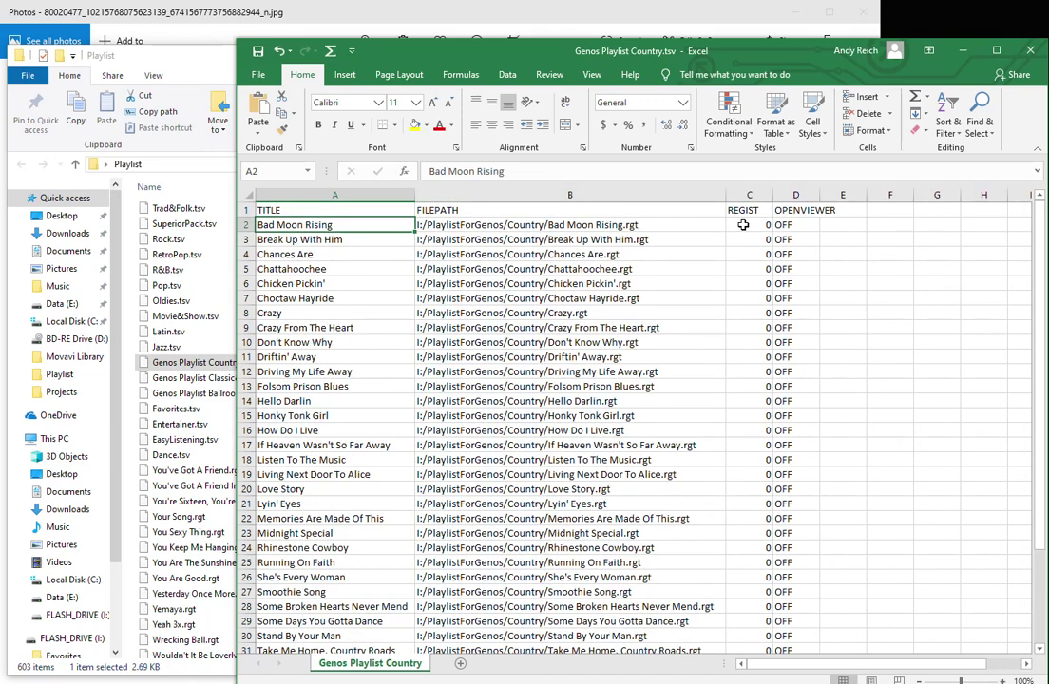
Step: Replace every "I:/PlaylistForGenos/Country/" in the FILEPATH column with "I:/Playlist/"
click(531, 196)
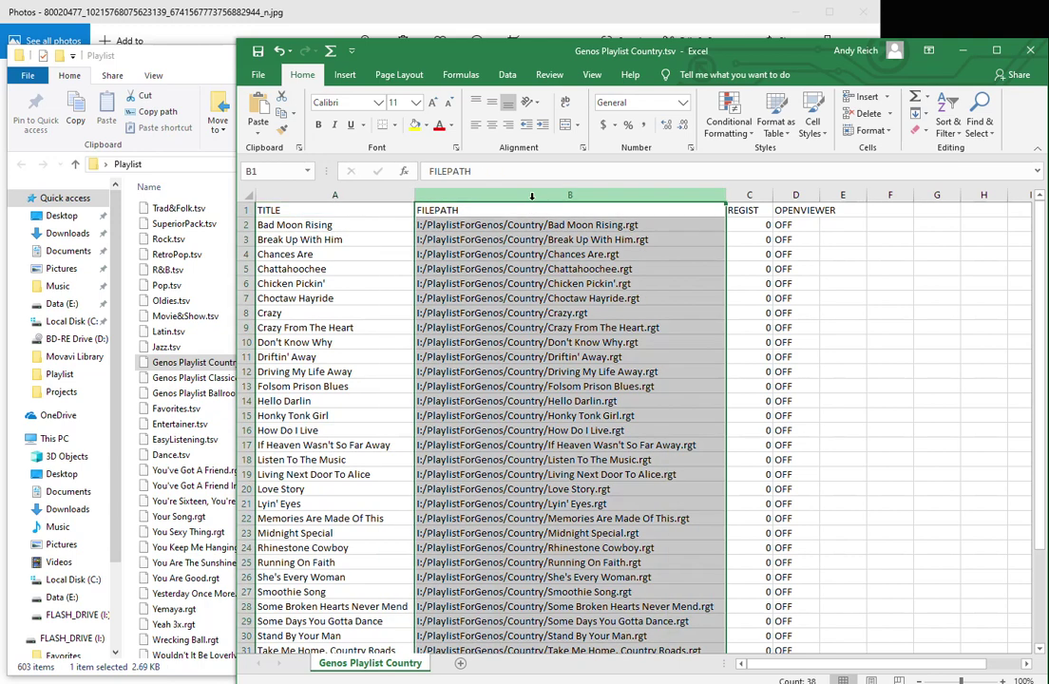
click(979, 121)
click(1003, 167)
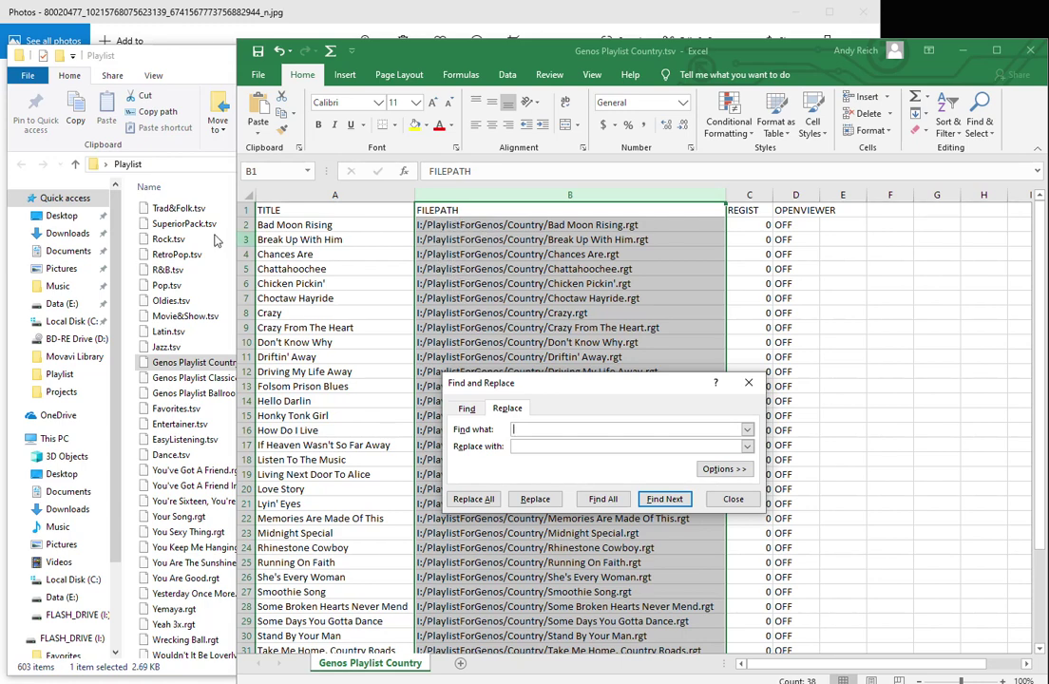
click(552, 428)
text(I:/PlaylistForGenos/)
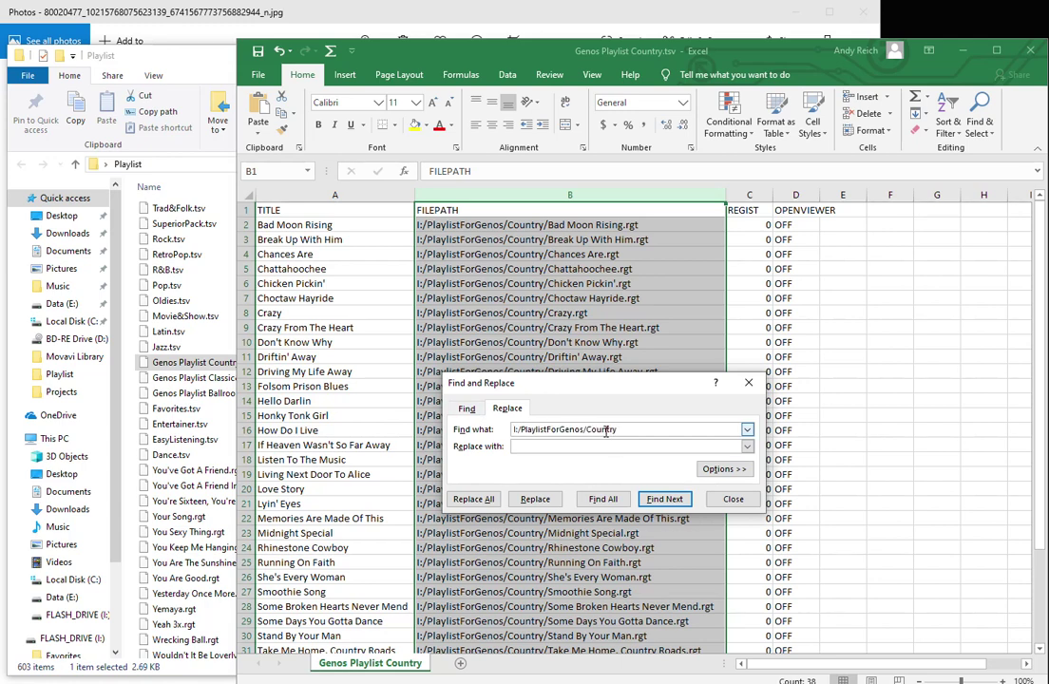
click(532, 445)
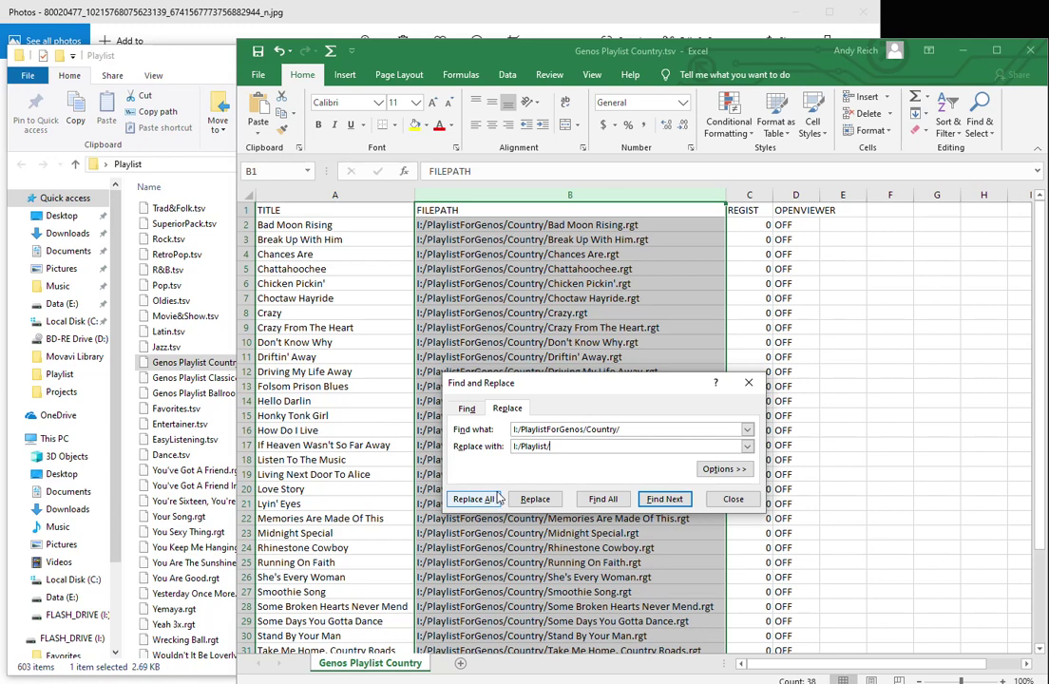
click(493, 500)
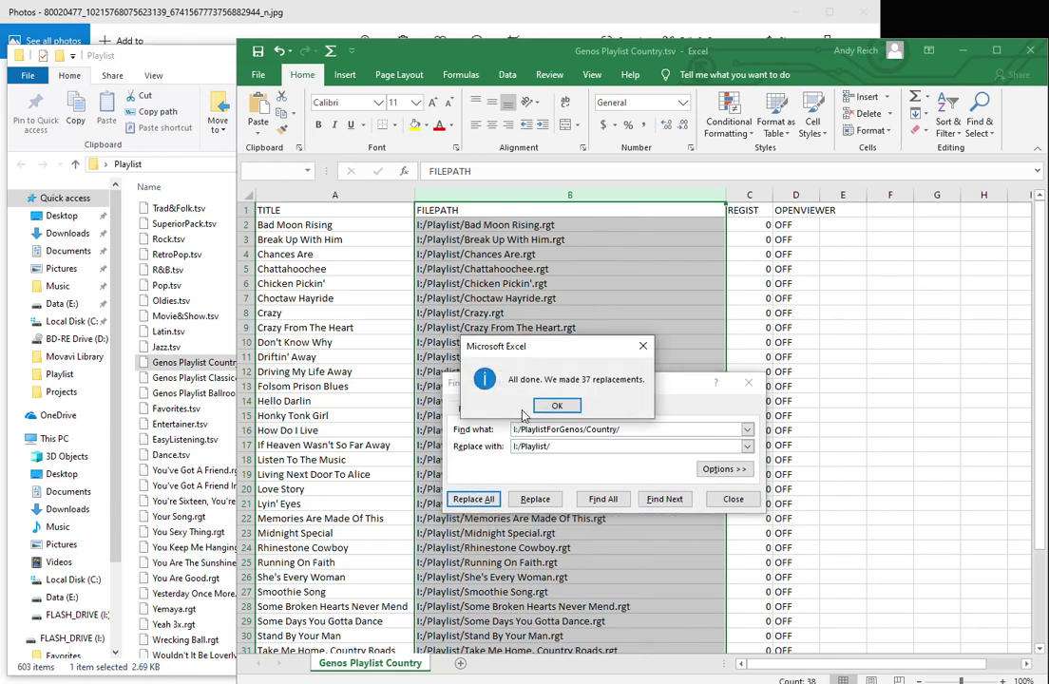
click(553, 407)
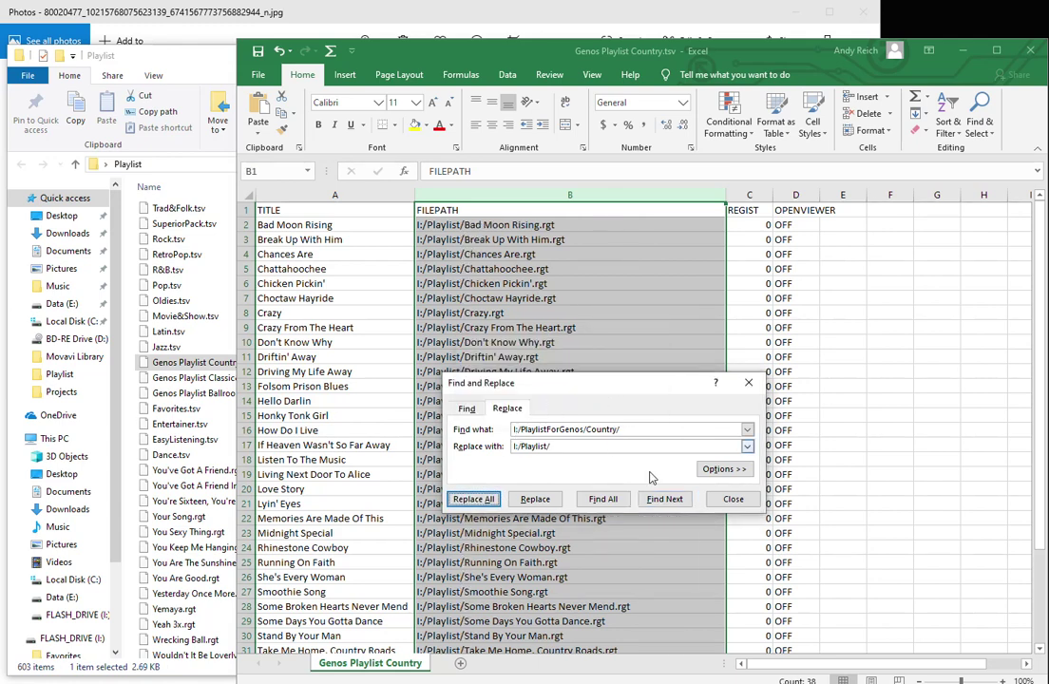
click(732, 500)
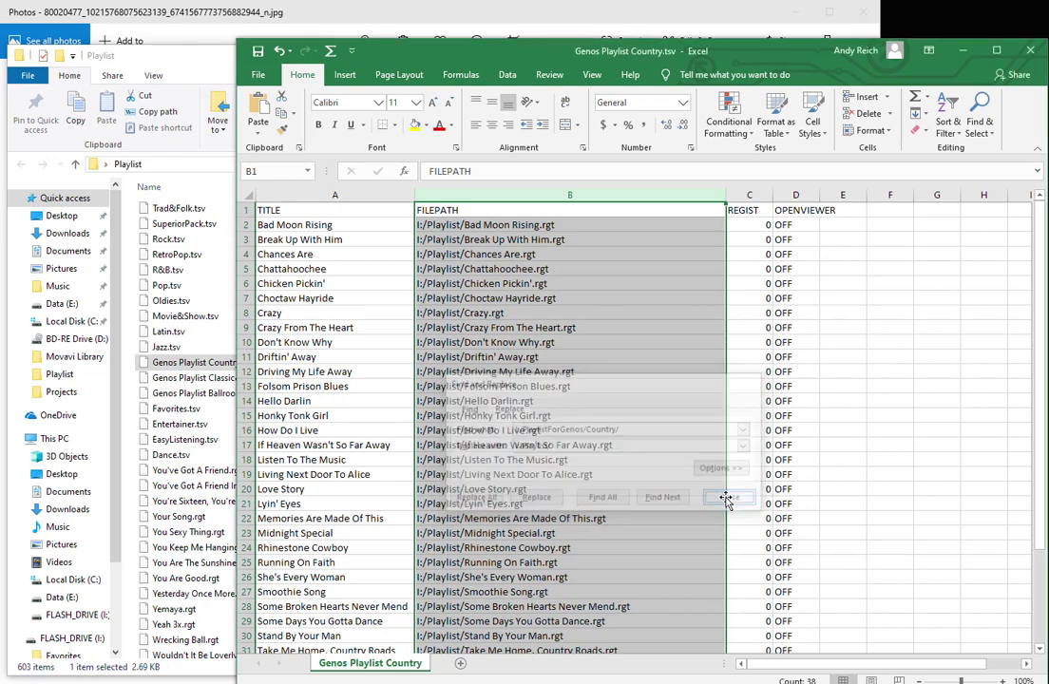
click(455, 226)
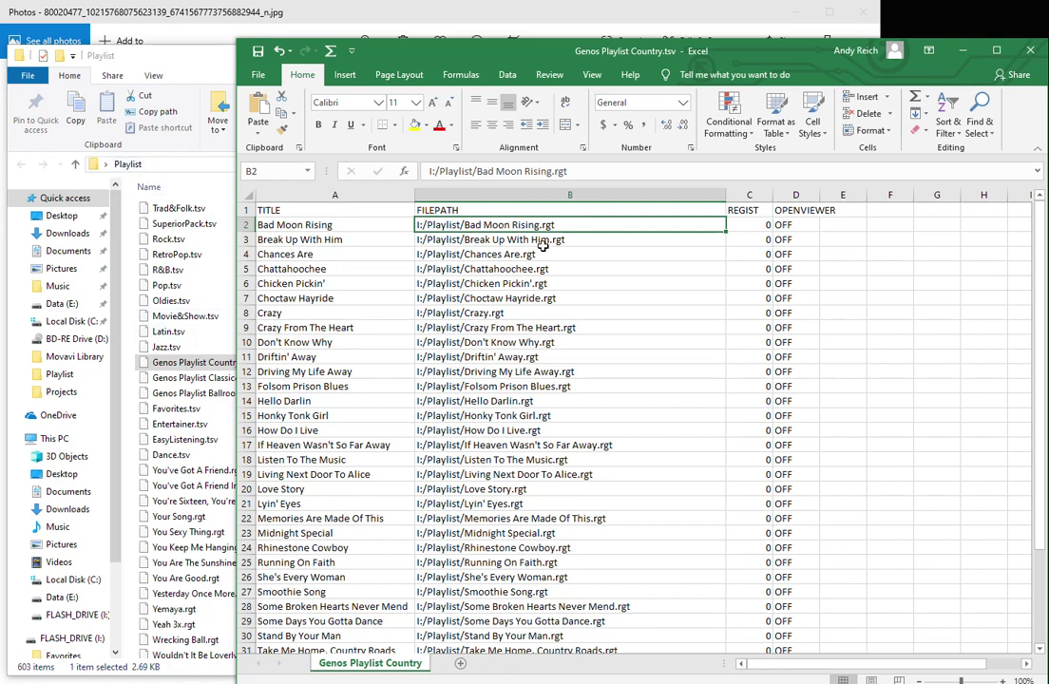
Step: Save the Country playlist, keeping the tab-delimited text format, and close Excel
click(260, 51)
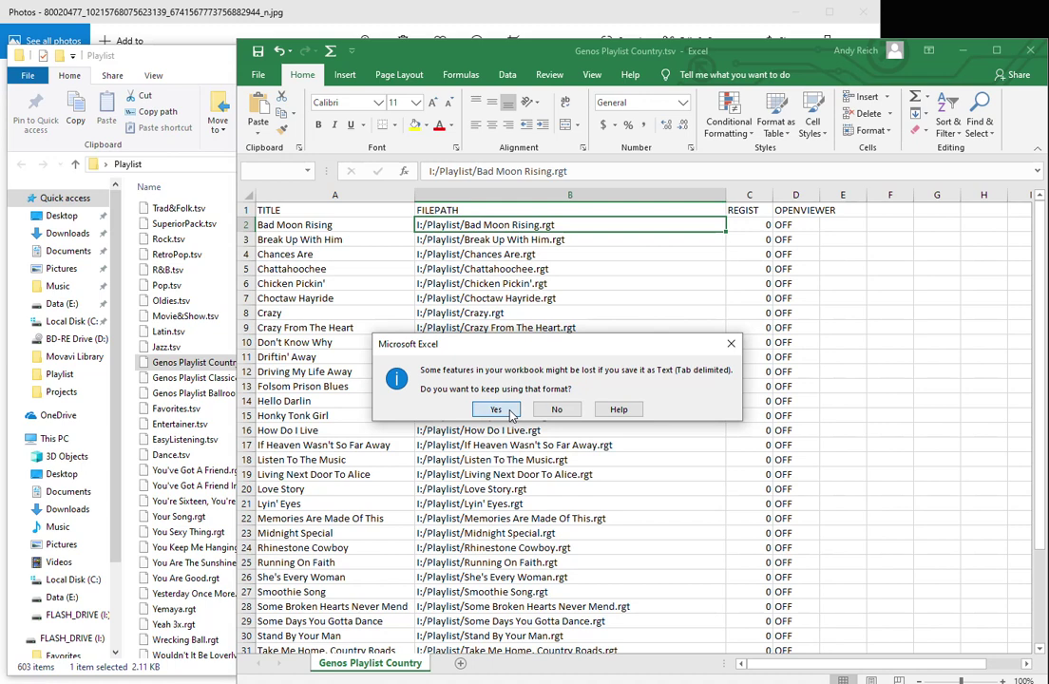
click(496, 409)
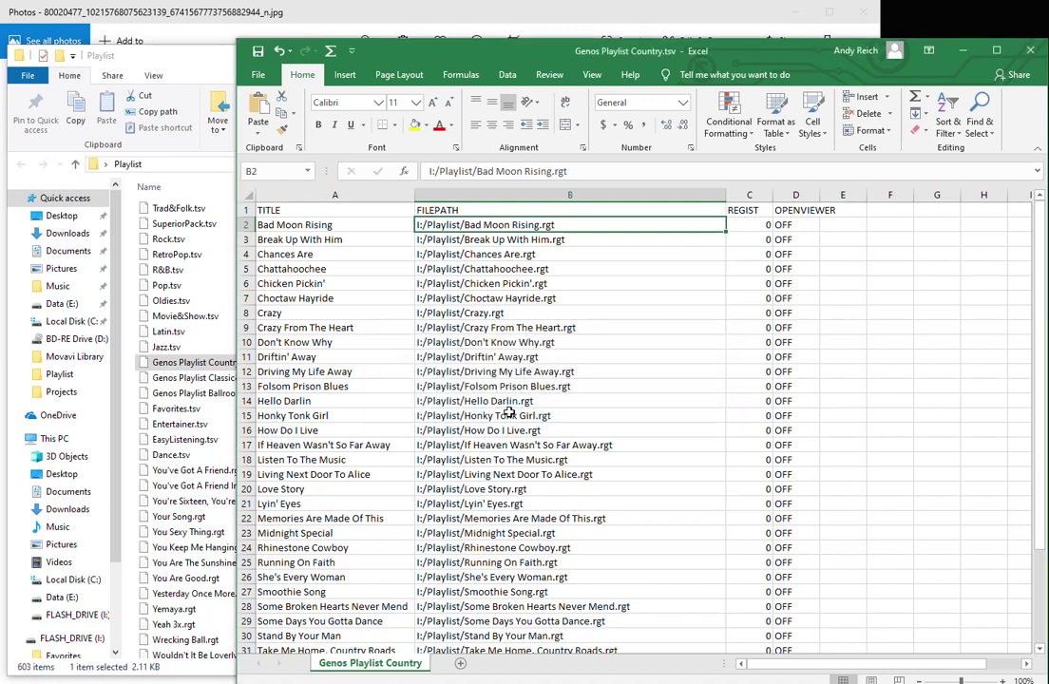
click(1030, 50)
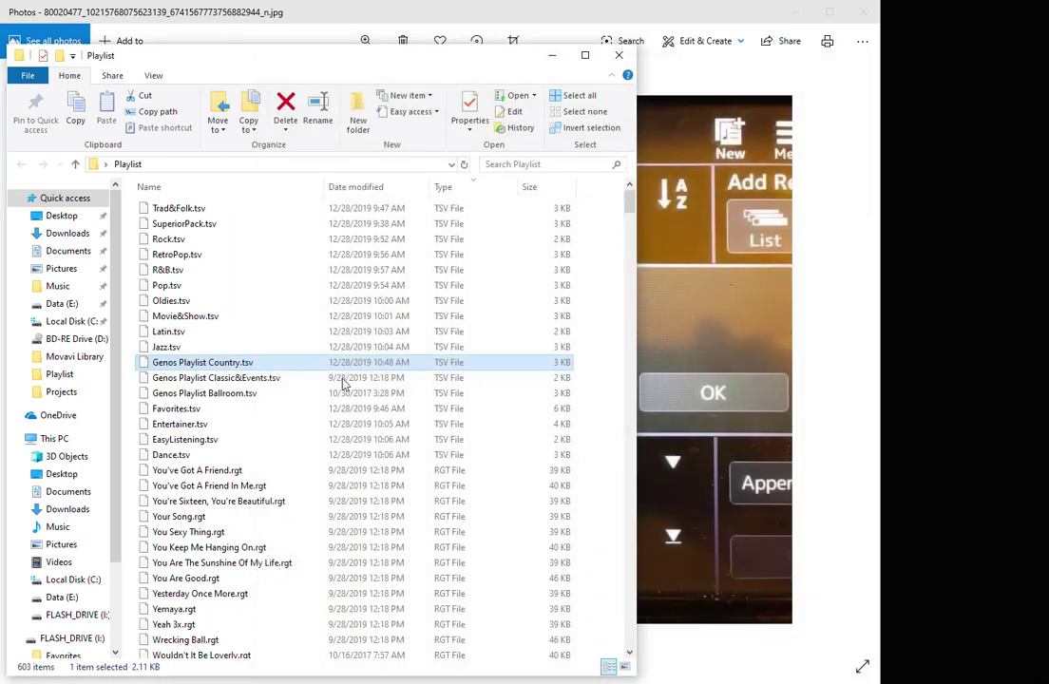
Step: Rename Genos Playlist Country.tsv in the Playlist folder to Country.tsv
right_click(250, 364)
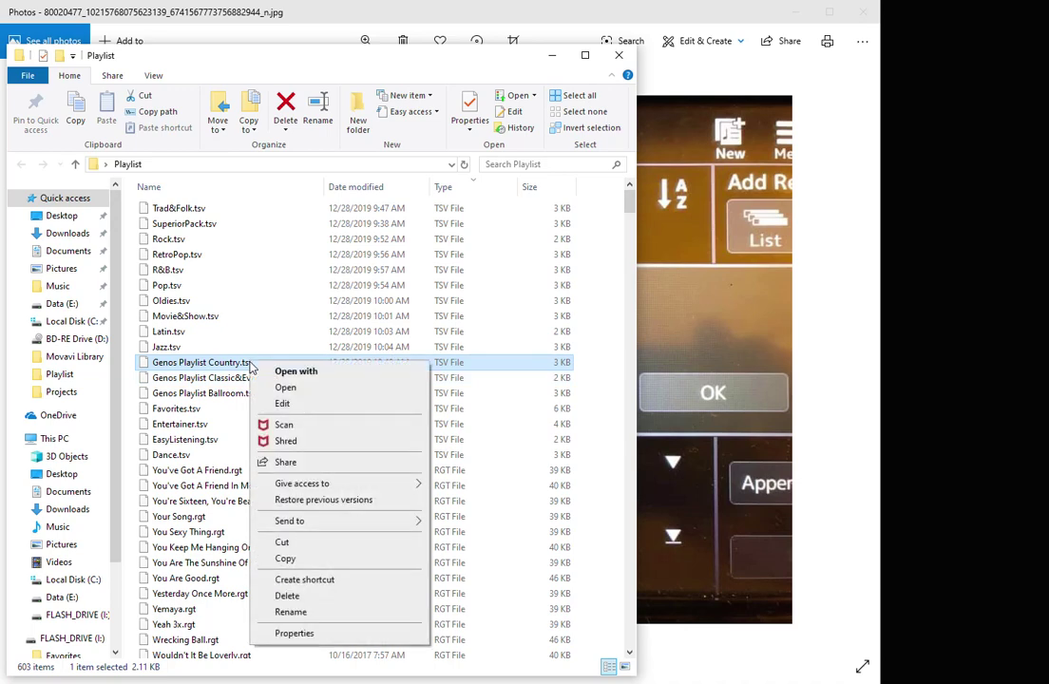
click(285, 611)
drag(207, 363, 150, 365)
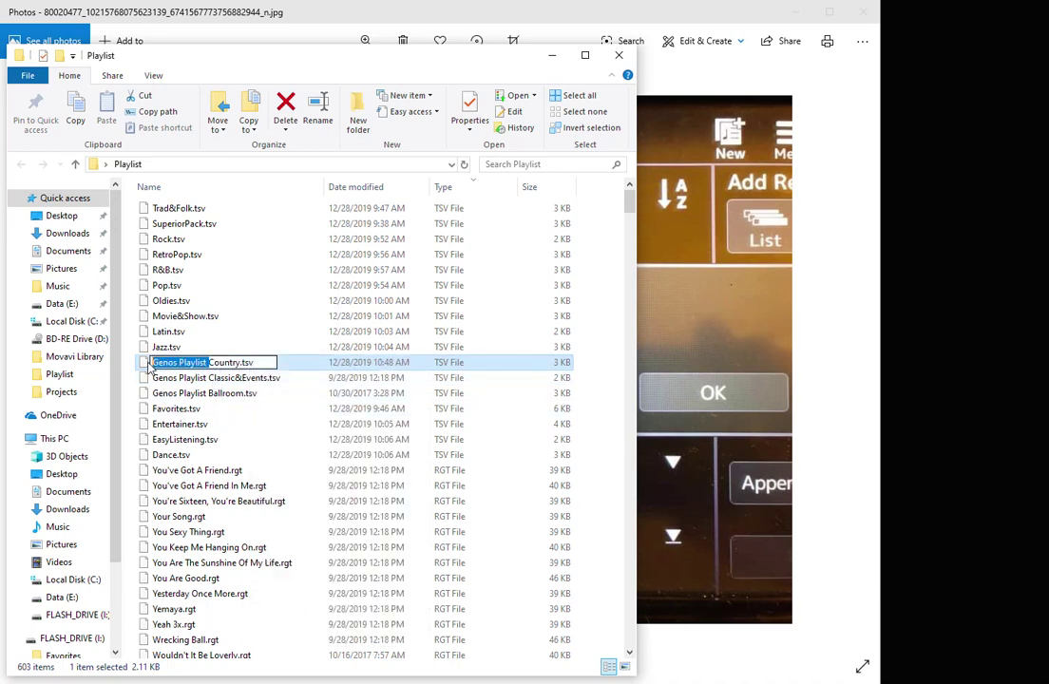
key(BackSpace)
key(Return)
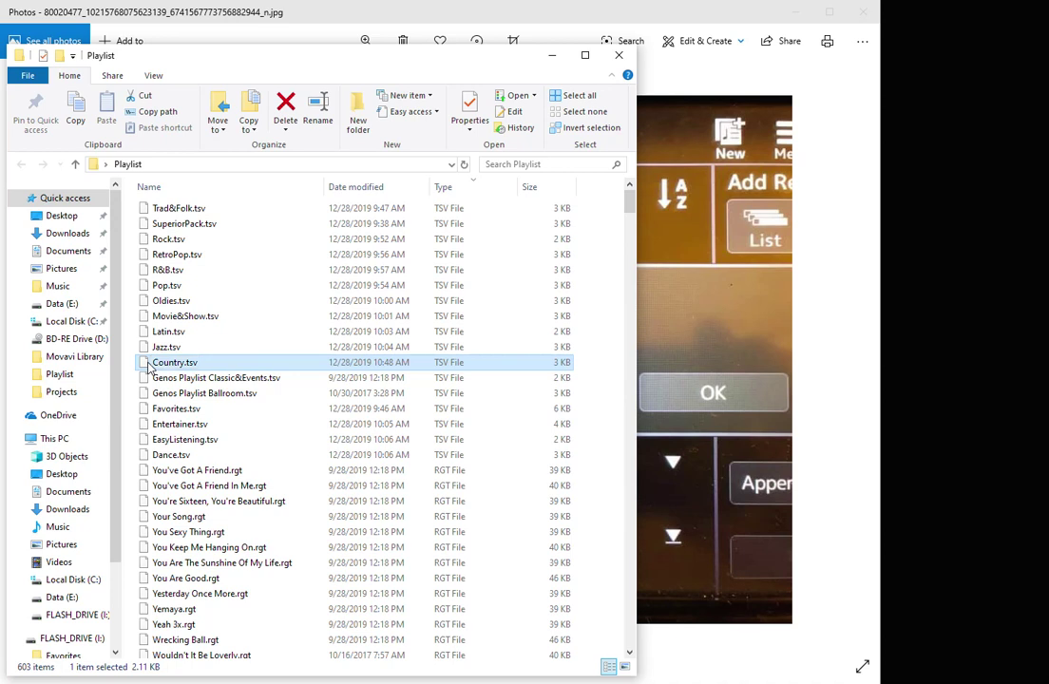
Step: Review the Classic&Events, Ballroom, Country and Favorites playlist files in the Playlist folder
click(215, 378)
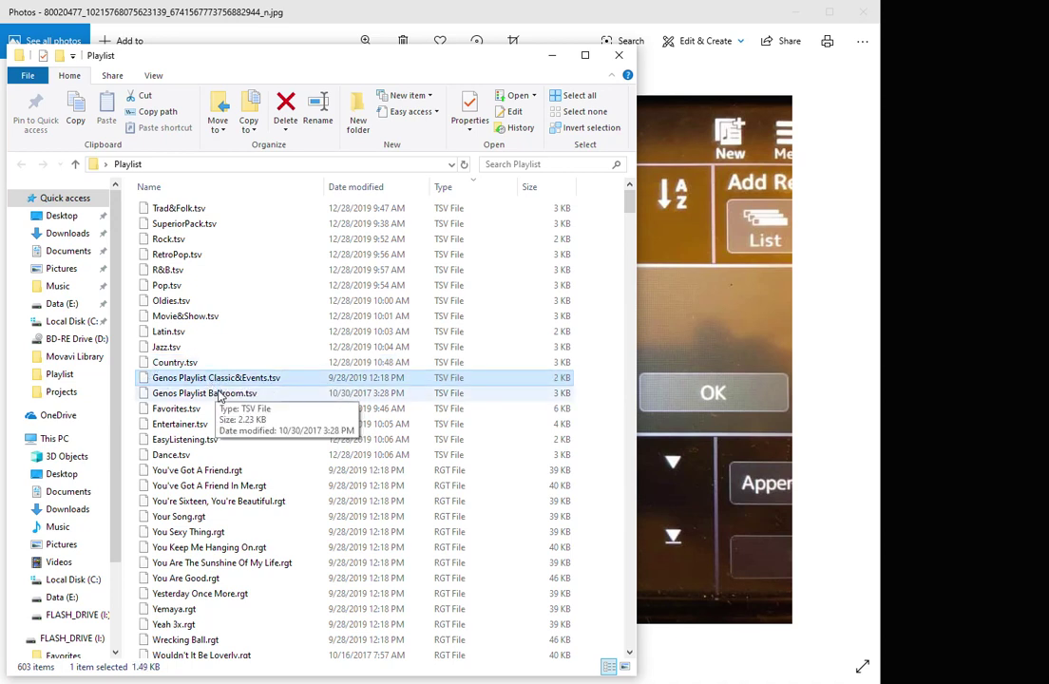
click(217, 393)
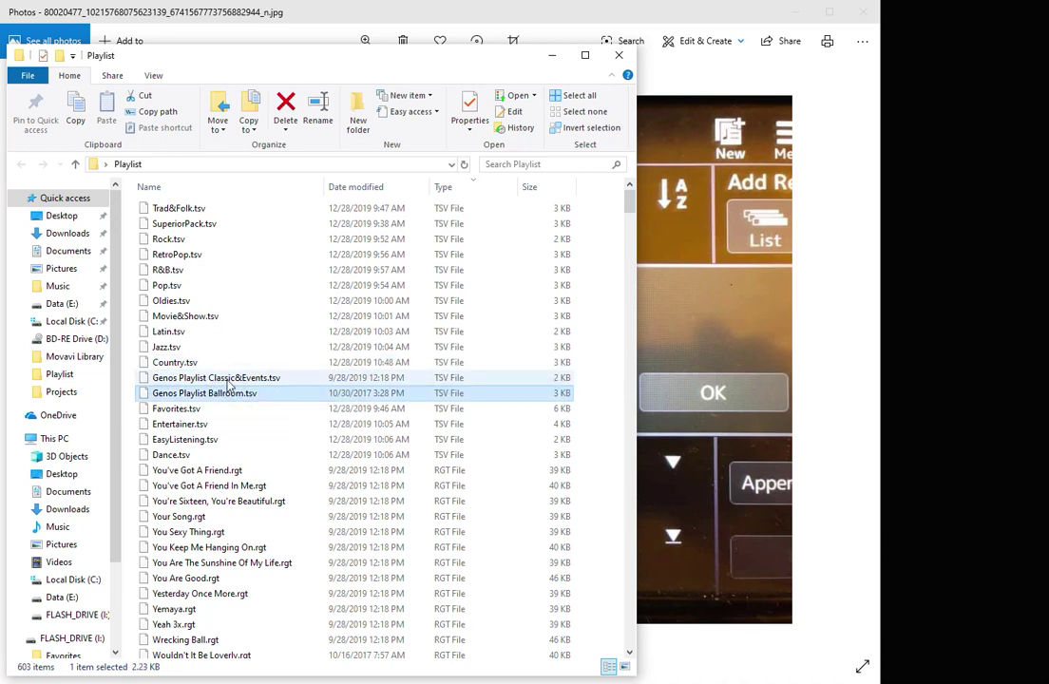
click(275, 365)
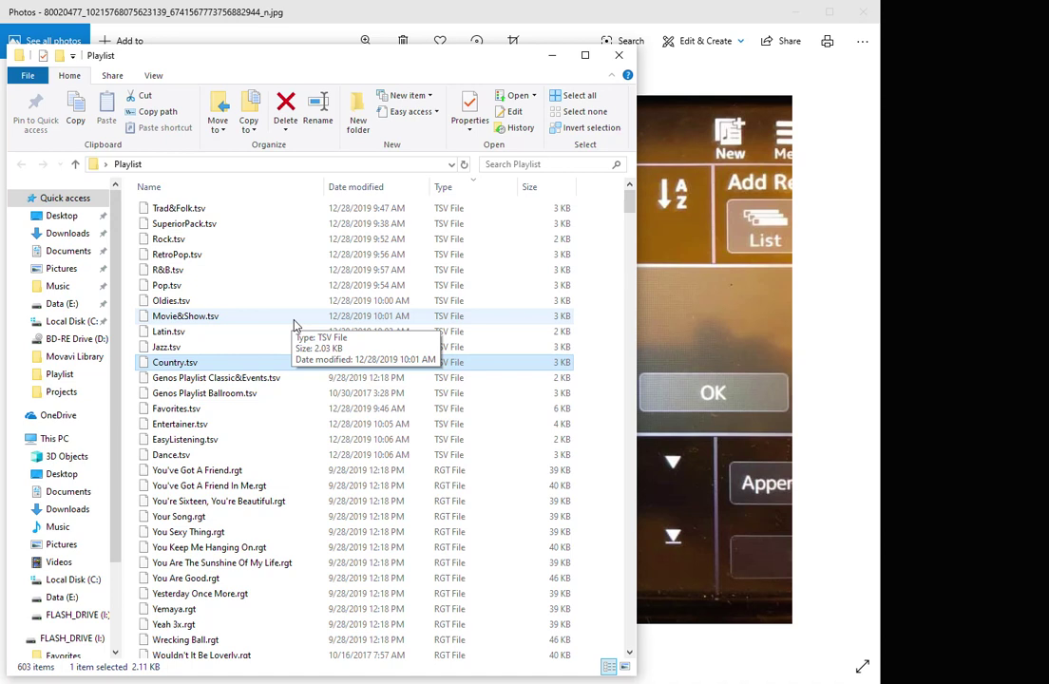
click(208, 409)
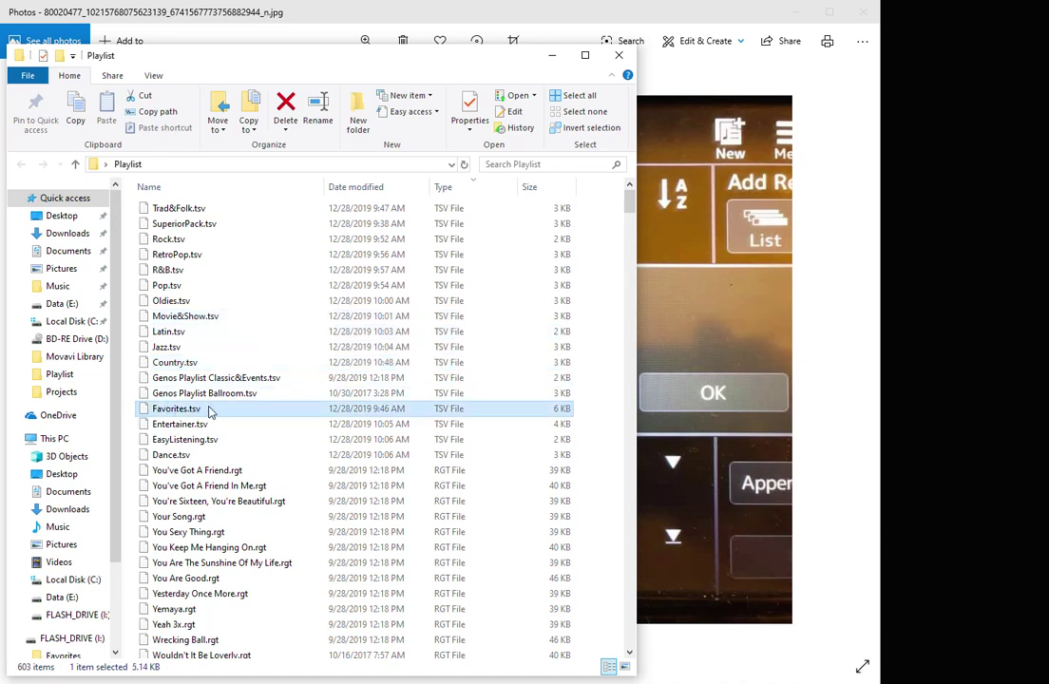